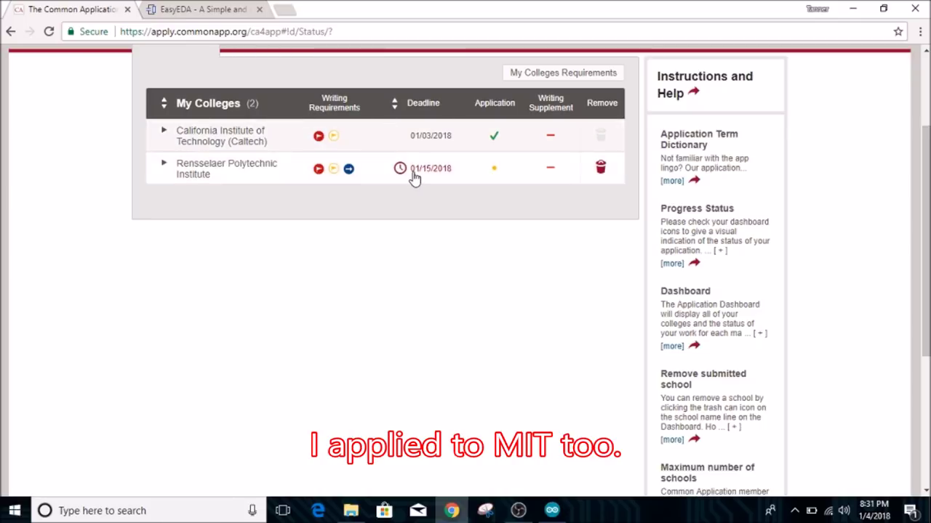
Return to the Christmas light project and bring up its schematic
click(174, 9)
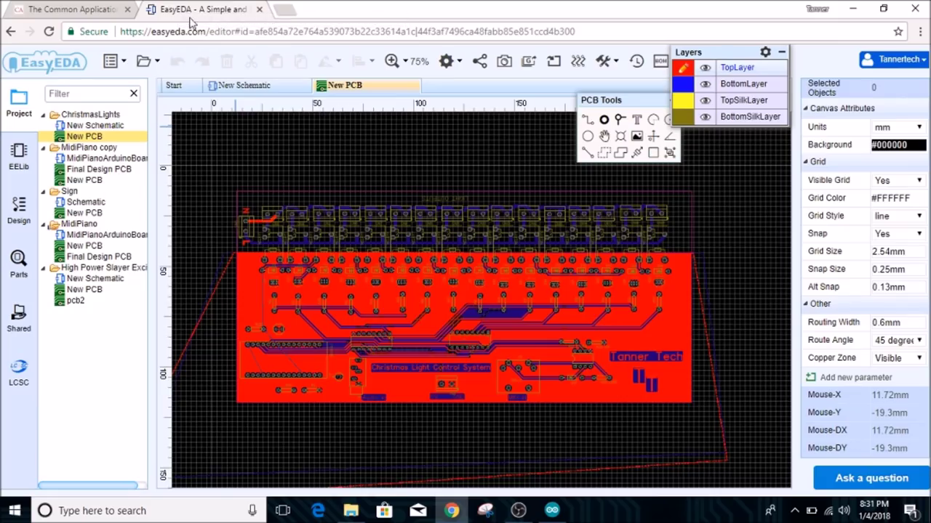
click(243, 88)
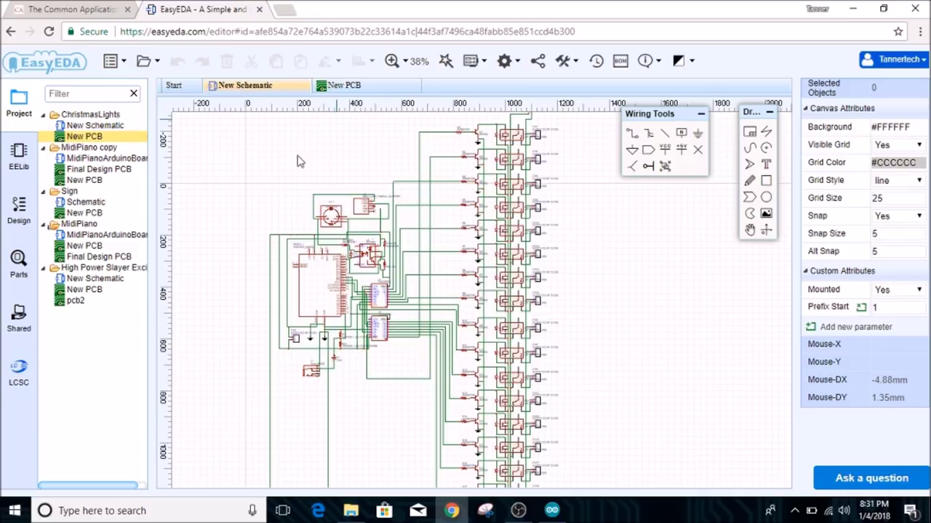
scroll(405, 279, up, 3)
scroll(405, 280, down, 1)
scroll(405, 279, down, 4)
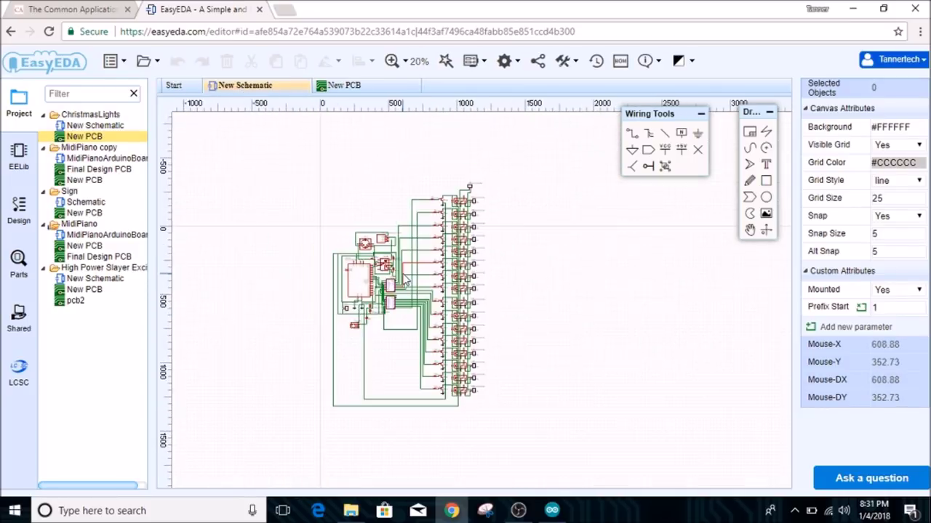
scroll(384, 275, down, 2)
scroll(384, 275, up, 5)
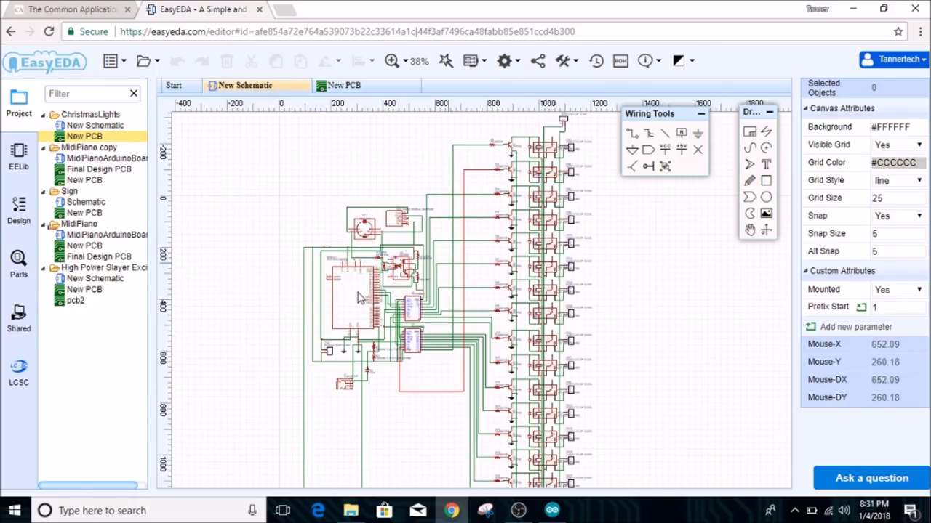
Zoom around the Arduino Nano, 6N136 and 74HC595 parts to inspect their wiring
scroll(358, 298, up, 4)
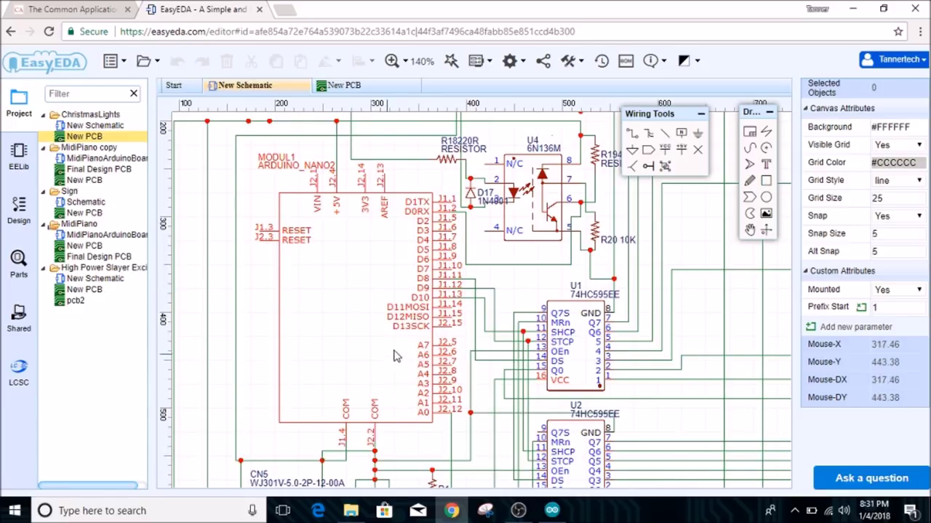
scroll(392, 305, down, 3)
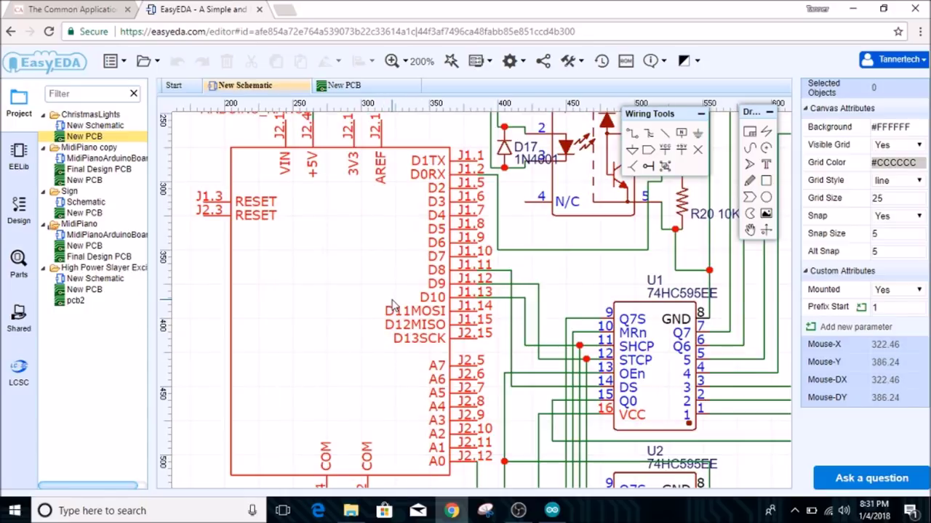
scroll(512, 216, up, 3)
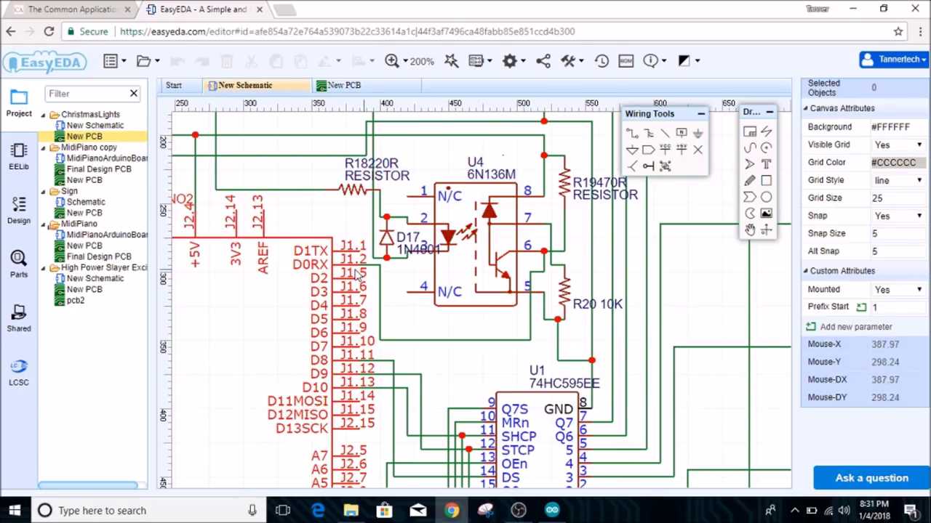
scroll(356, 275, up, 1)
scroll(349, 262, down, 5)
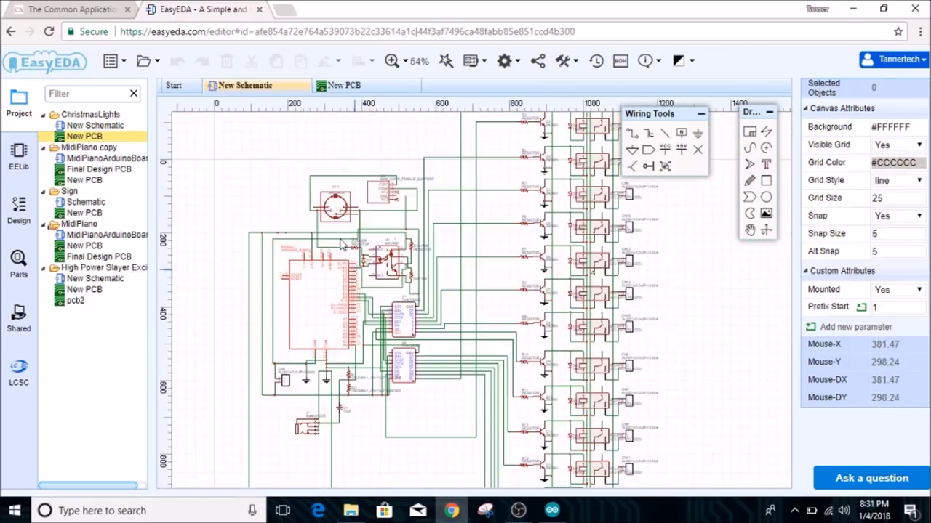
scroll(323, 196, up, 5)
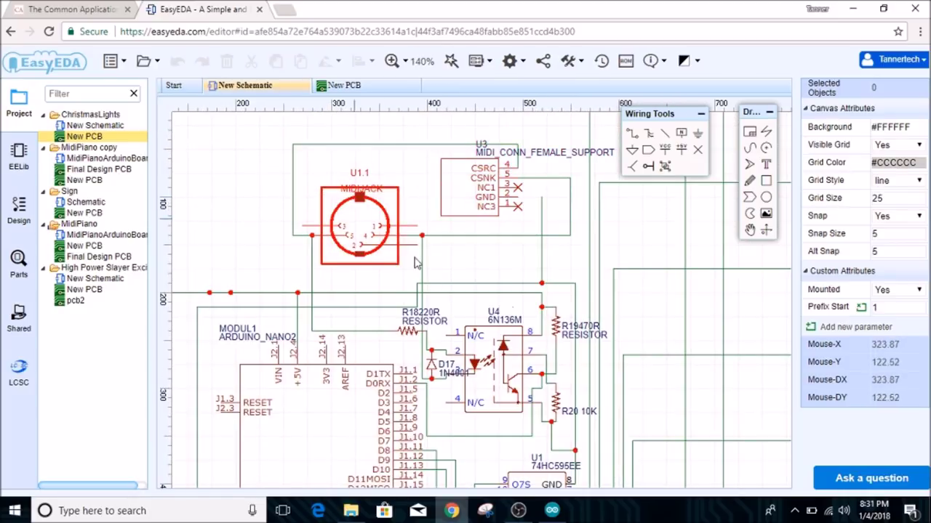
scroll(370, 251, down, 5)
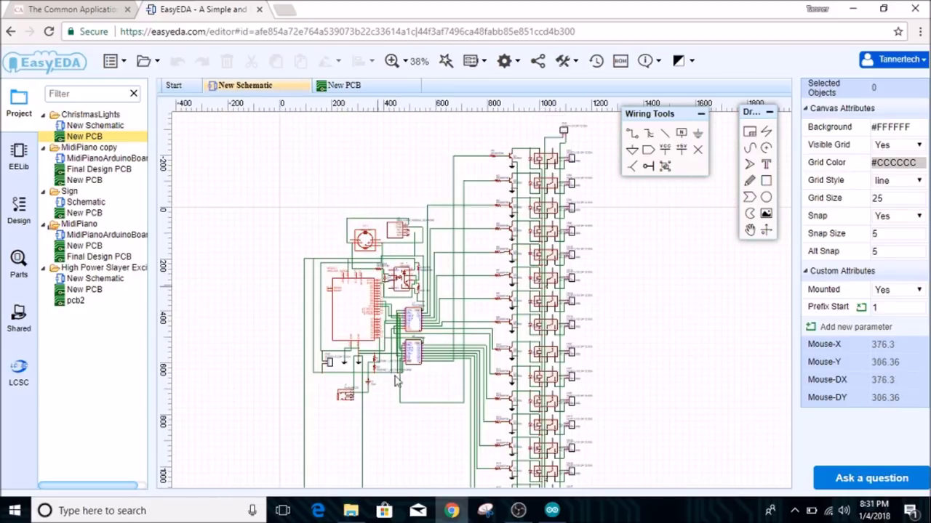
scroll(389, 393, up, 3)
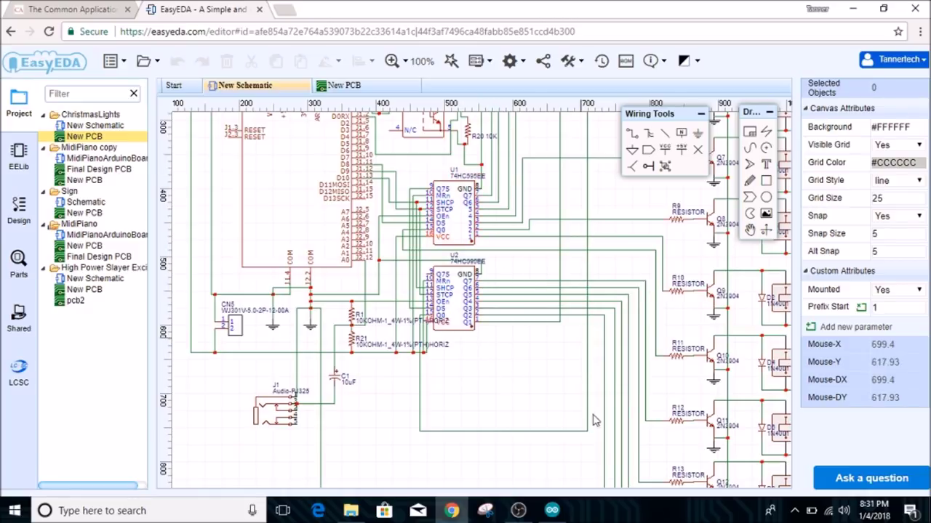
scroll(531, 338, up, 2)
scroll(528, 335, down, 5)
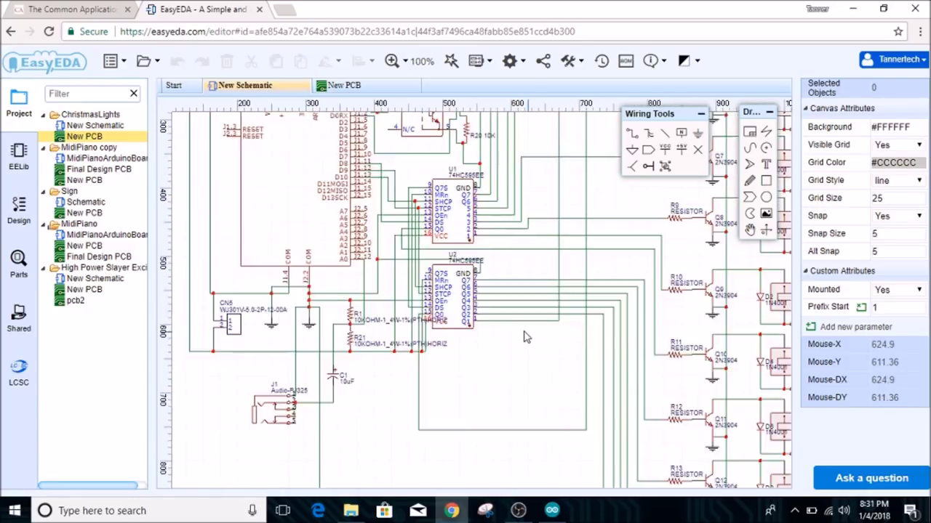
scroll(436, 305, up, 3)
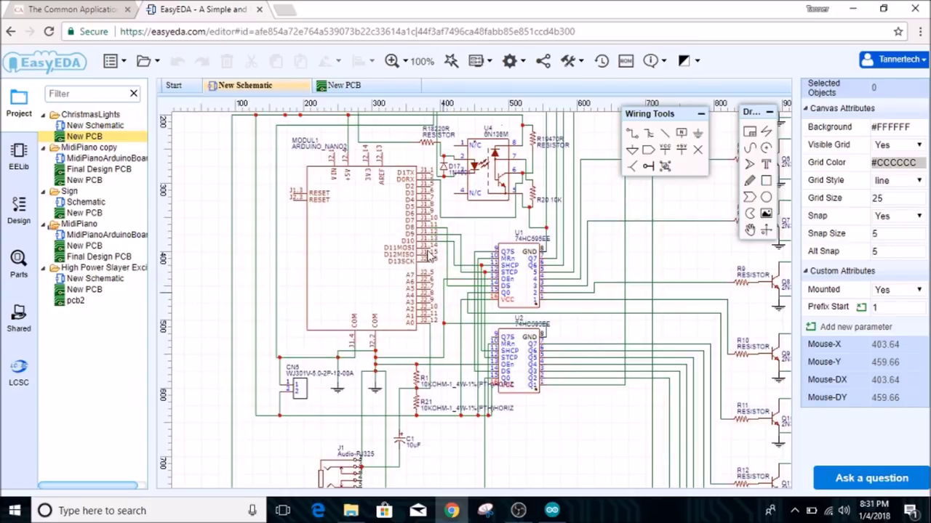
scroll(458, 156, down, 3)
scroll(458, 157, up, 3)
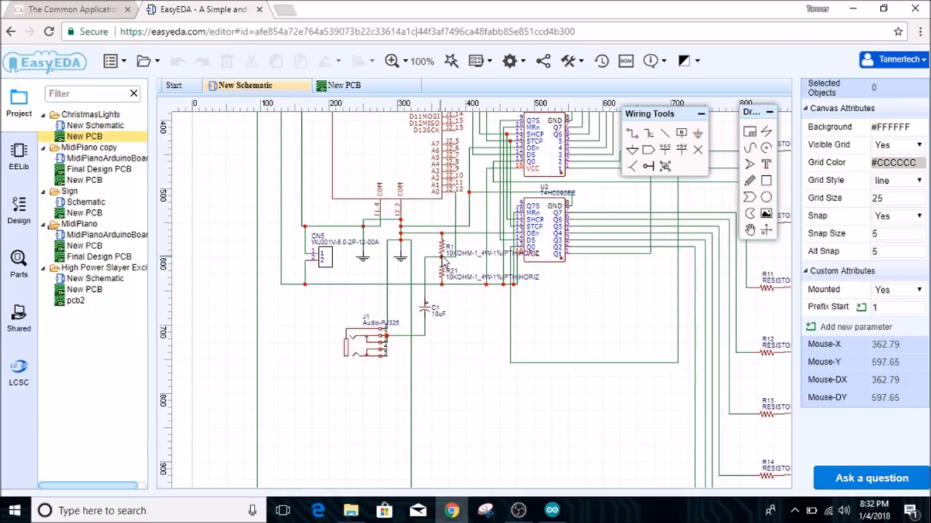
scroll(445, 251, down, 1)
scroll(445, 250, up, 5)
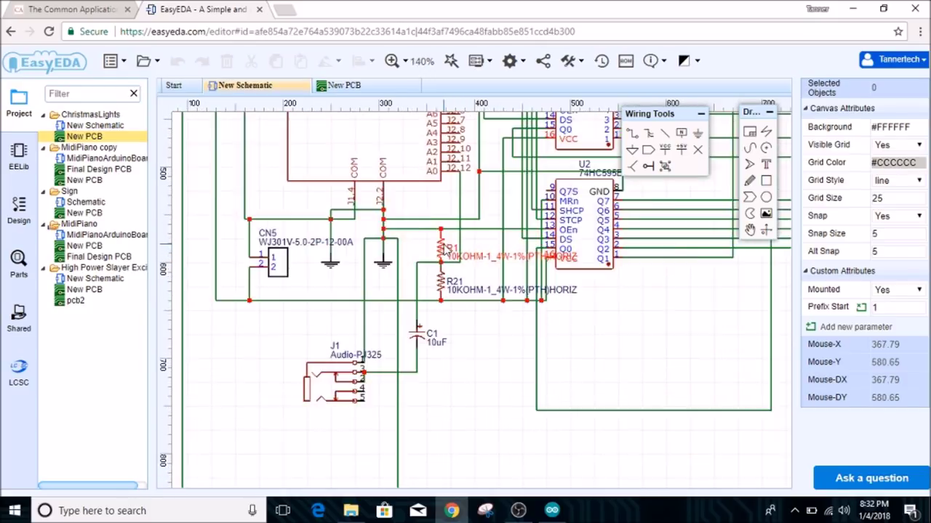
scroll(444, 249, down, 5)
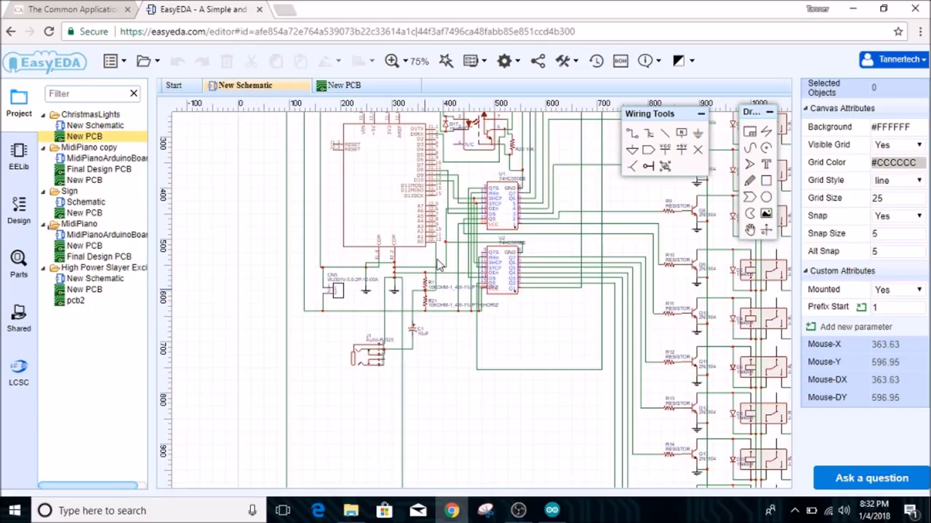
scroll(432, 241, up, 2)
scroll(431, 241, down, 1)
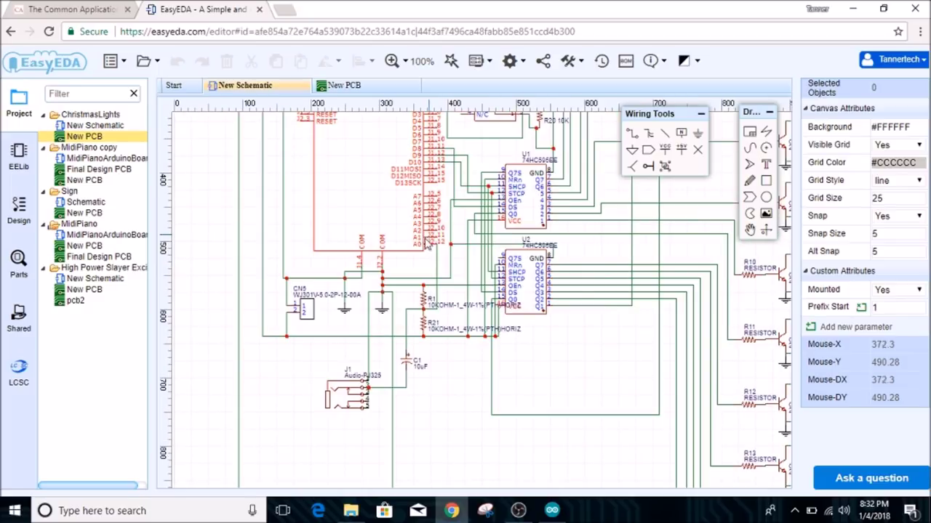
scroll(394, 284, down, 2)
scroll(393, 270, down, 1)
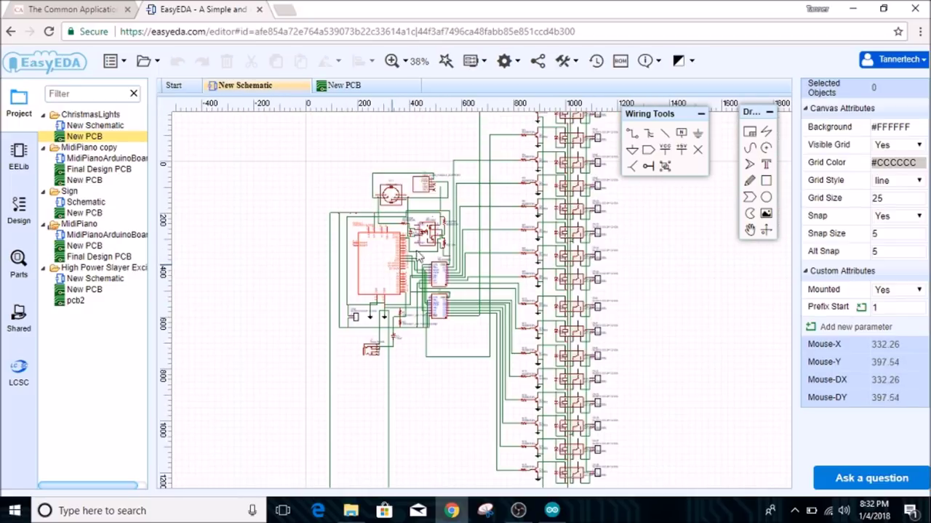
scroll(554, 190, up, 2)
scroll(474, 228, up, 3)
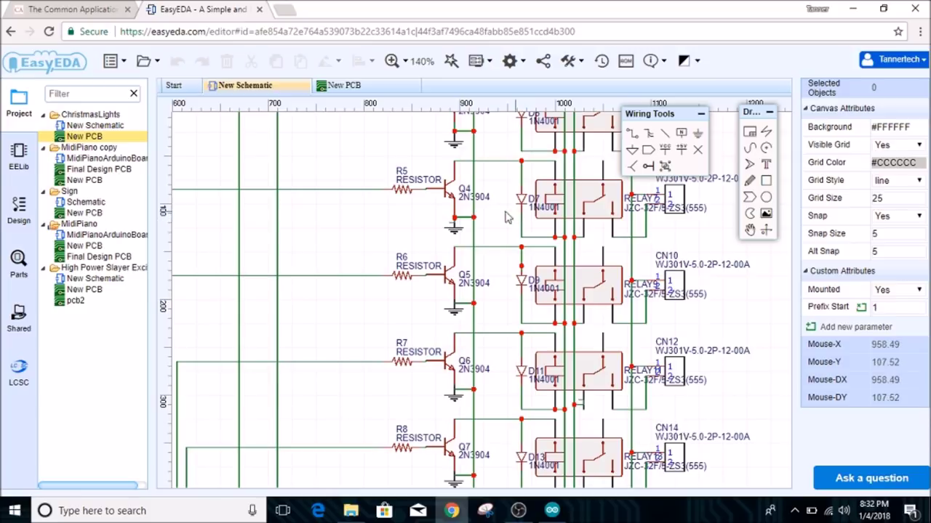
scroll(429, 248, down, 4)
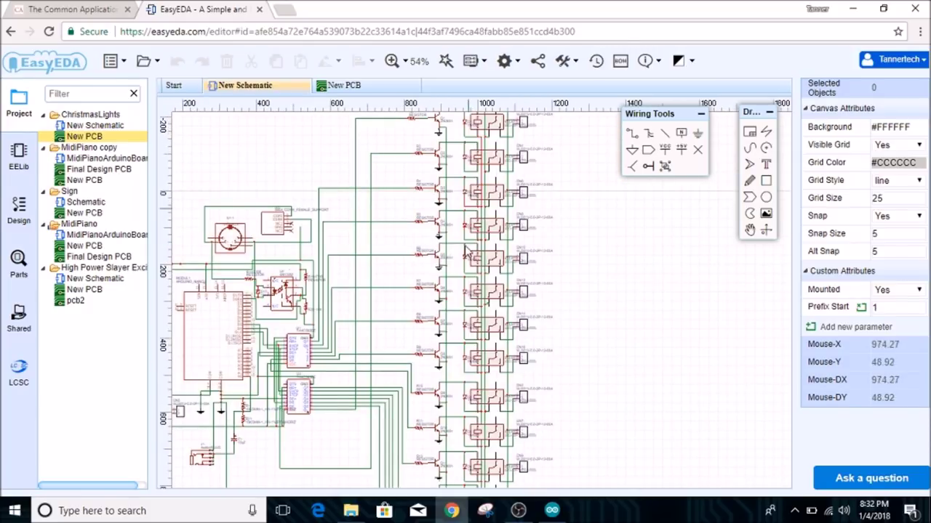
scroll(466, 252, up, 4)
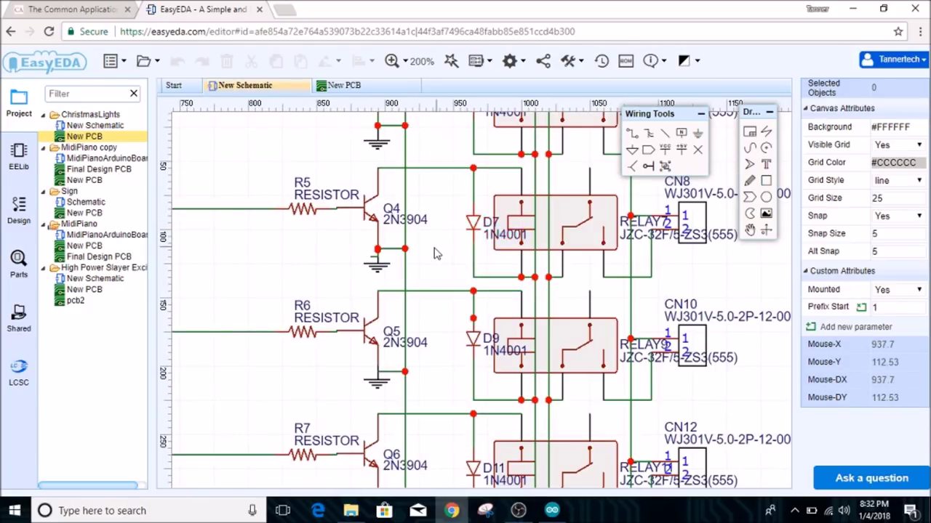
scroll(434, 253, down, 5)
scroll(471, 176, up, 3)
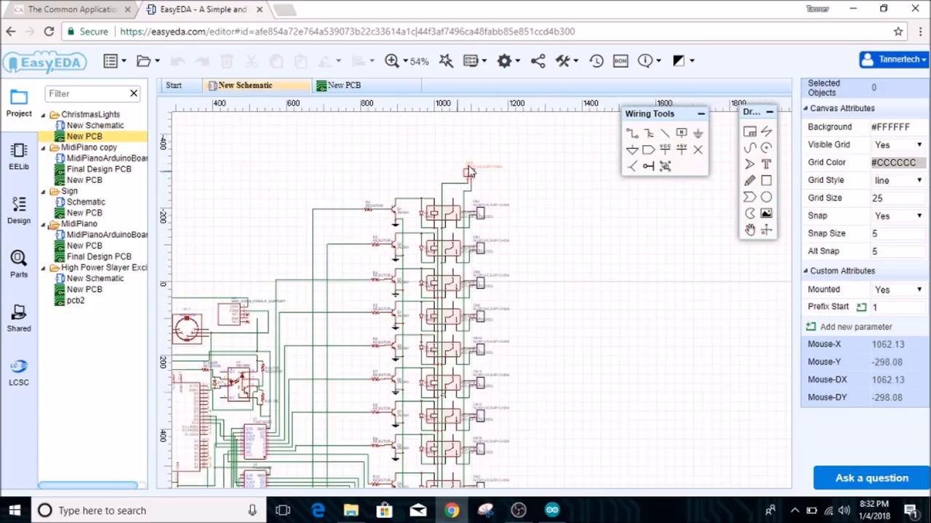
scroll(450, 202, down, 2)
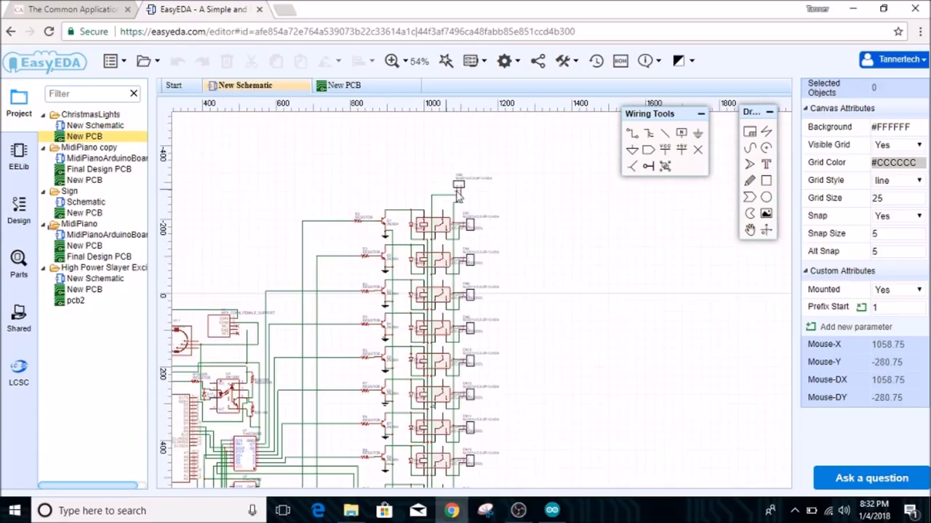
scroll(401, 253, down, 1)
scroll(401, 253, down, 1)
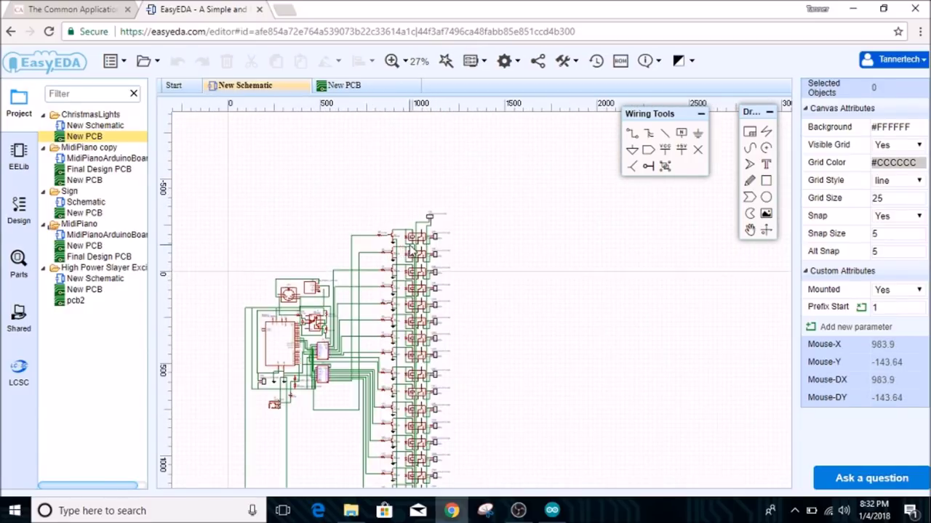
scroll(434, 327, down, 1)
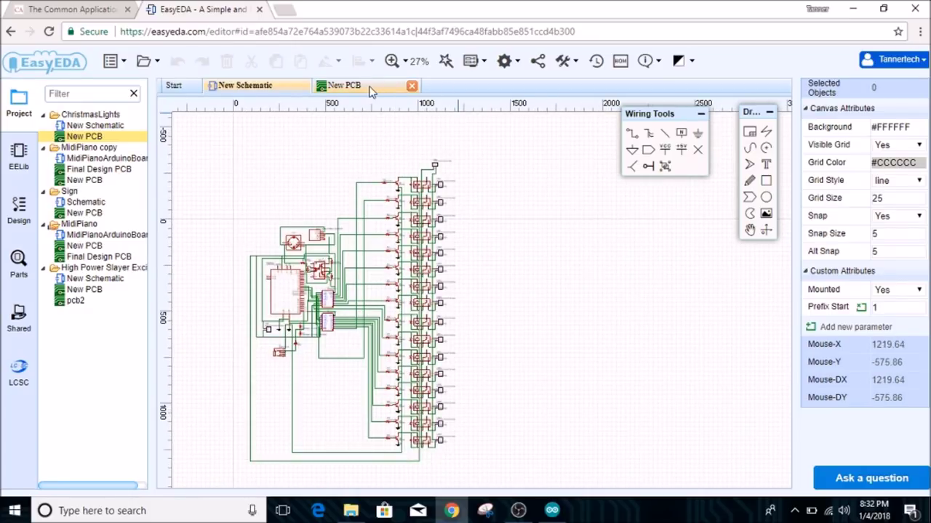
click(370, 87)
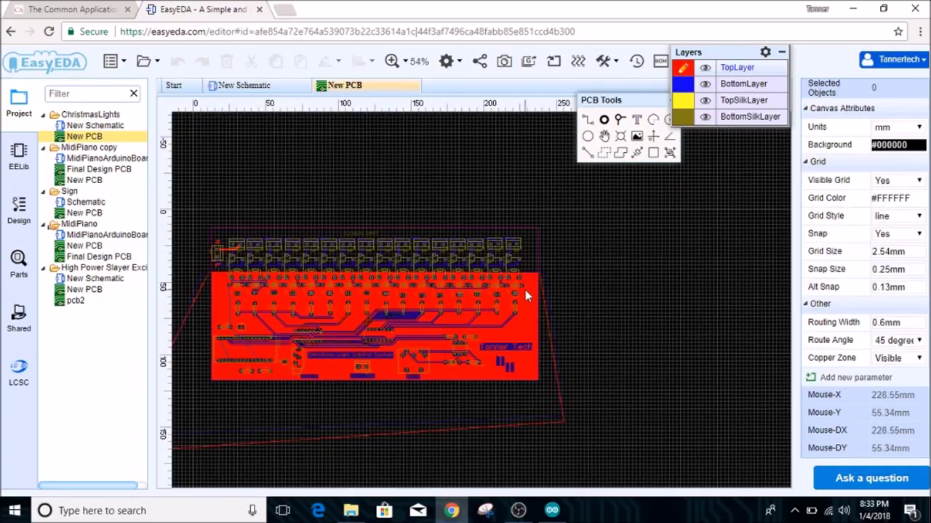
Zoom into the board and hide the TopLayer and BottomLayer copper
scroll(525, 291, up, 1)
scroll(241, 285, up, 1)
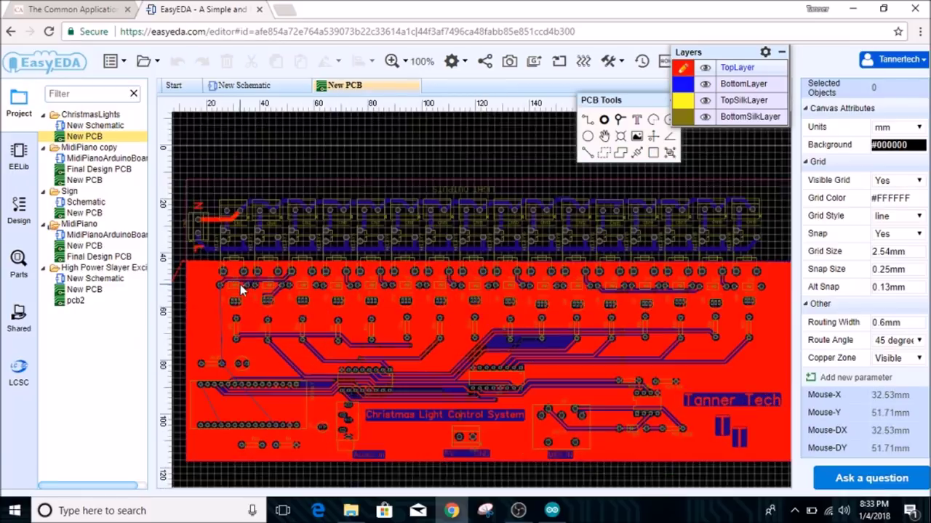
scroll(241, 289, up, 2)
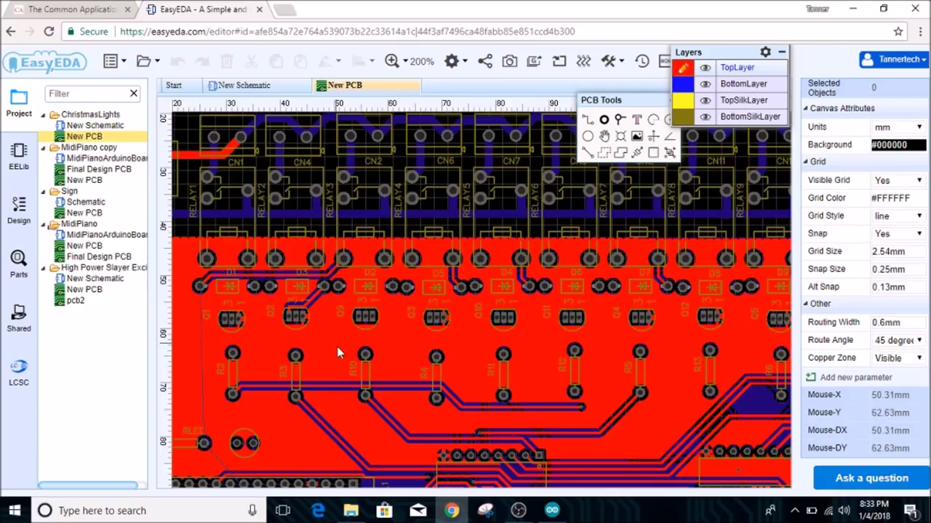
scroll(551, 378, down, 2)
mouse_move(680, 87)
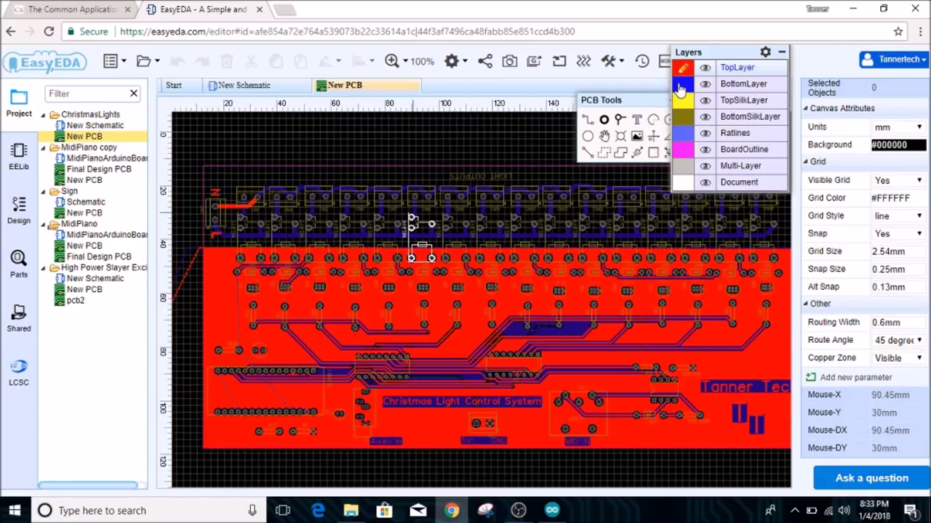
click(705, 70)
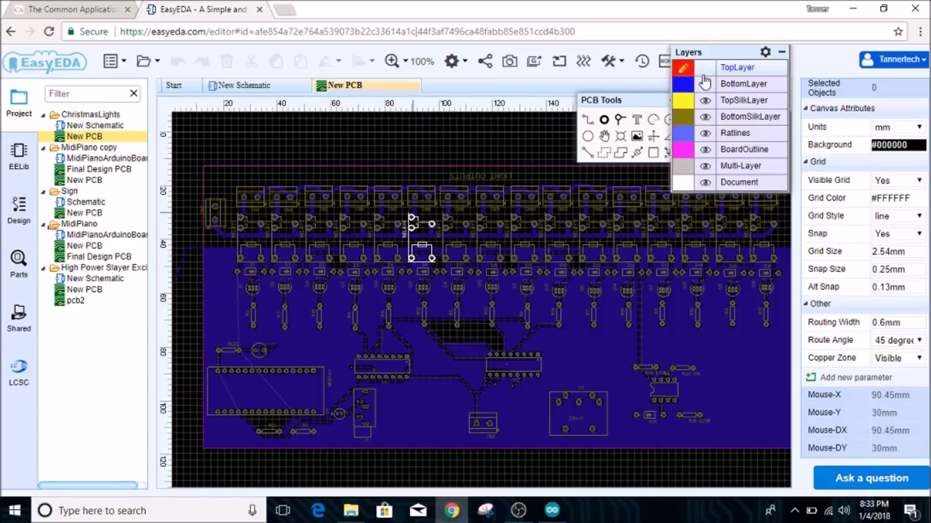
click(705, 84)
scroll(492, 283, down, 1)
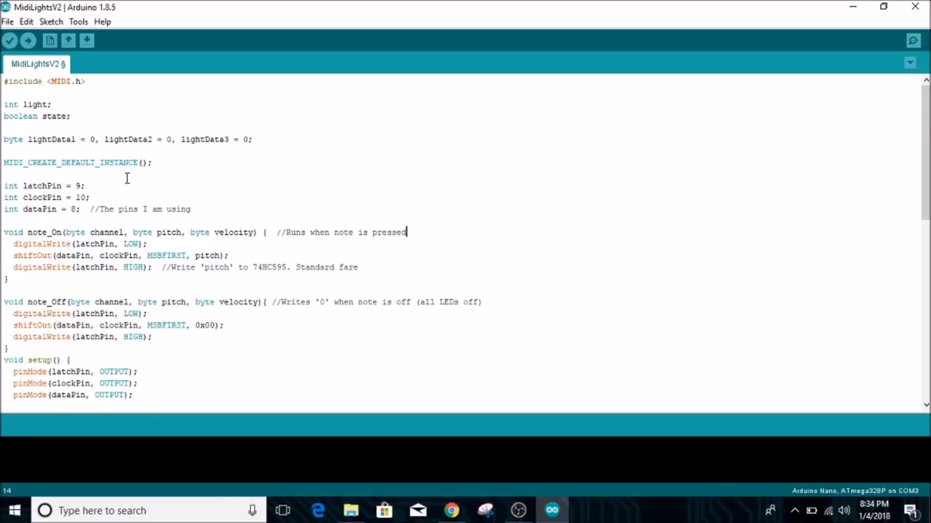
scroll(210, 235, down, 7)
scroll(209, 235, up, 9)
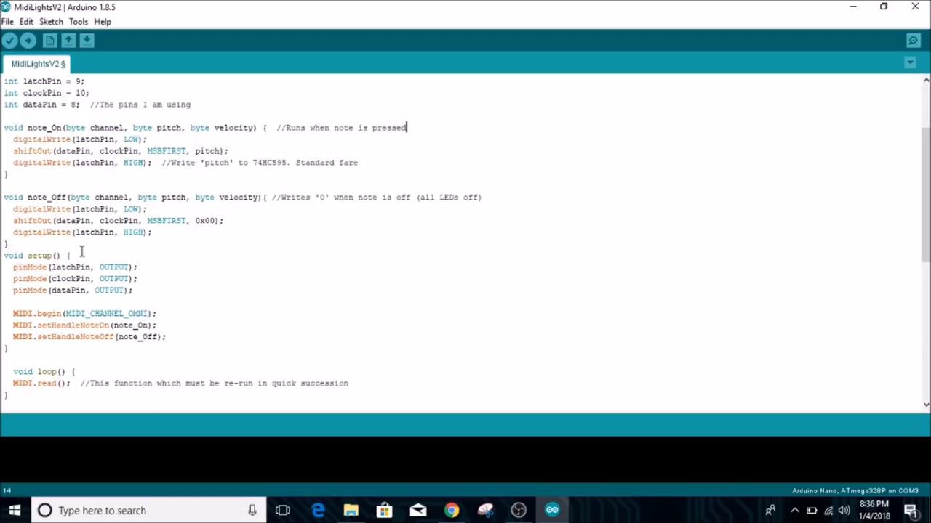
scroll(82, 252, up, 2)
scroll(82, 251, up, 1)
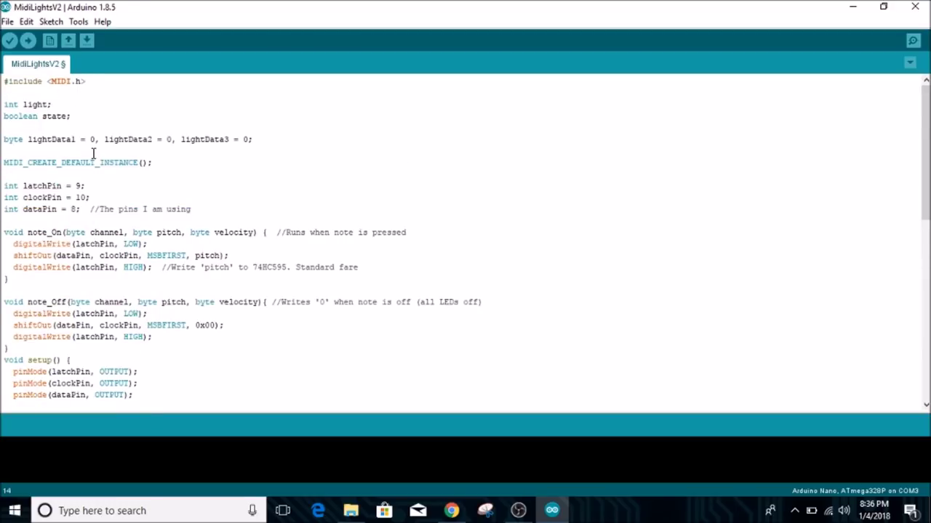
scroll(92, 153, down, 1)
scroll(92, 153, down, 4)
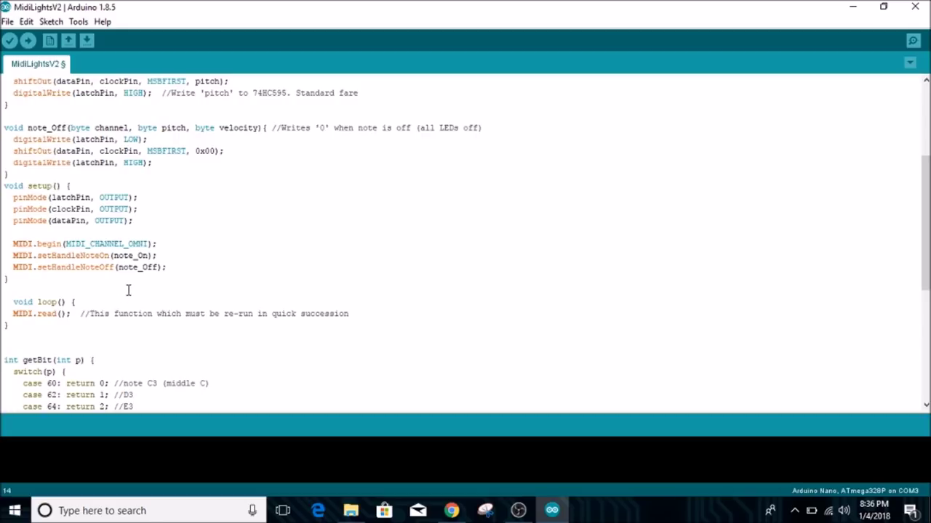
scroll(128, 289, up, 2)
scroll(129, 288, up, 1)
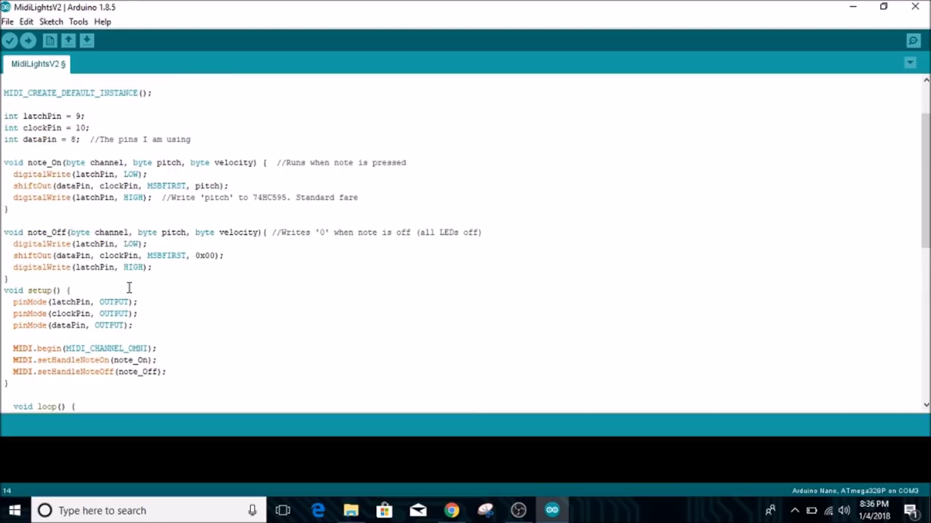